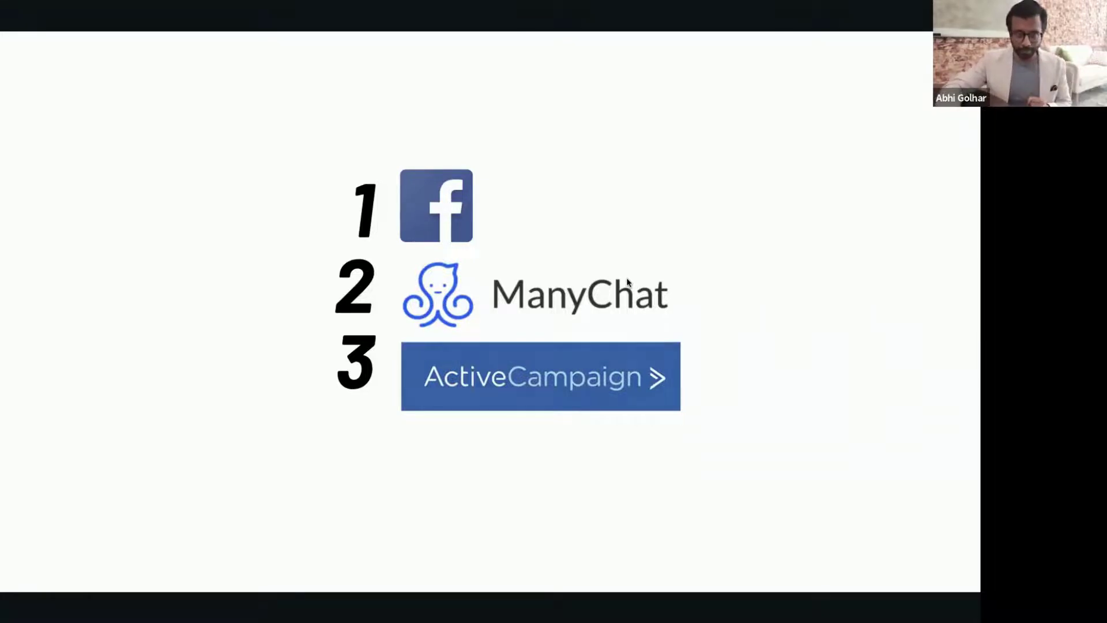
- Show the slide with ManyChat's Welcome Message editor and its Real Estate Tips button
{"action": "key", "text": "Right"}
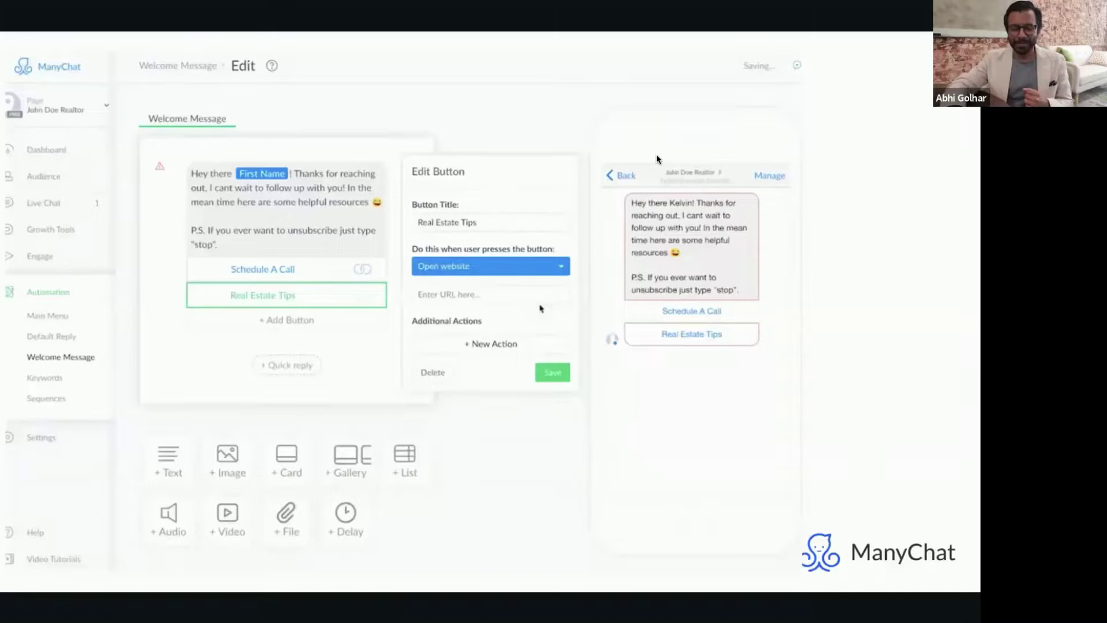
- Go to the 'Integrate ManyChat with ActiveCampaign' slide
{"action": "key", "text": "Right"}
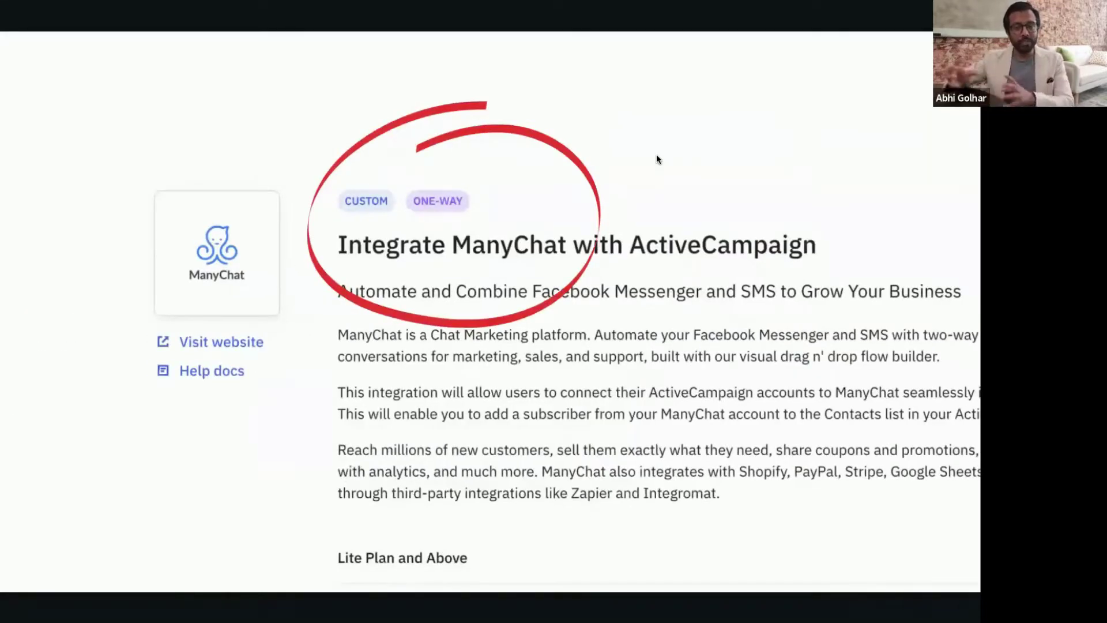